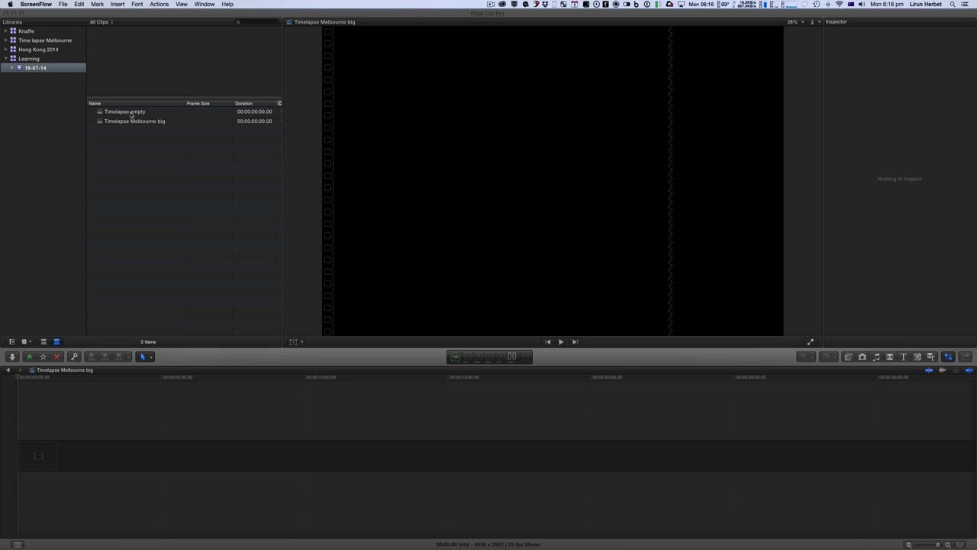
Step: Inspect the Timelapse empty and Timelapse Melbourne big projects in the browser
{"action": "left_click", "coordinate": [130, 113]}
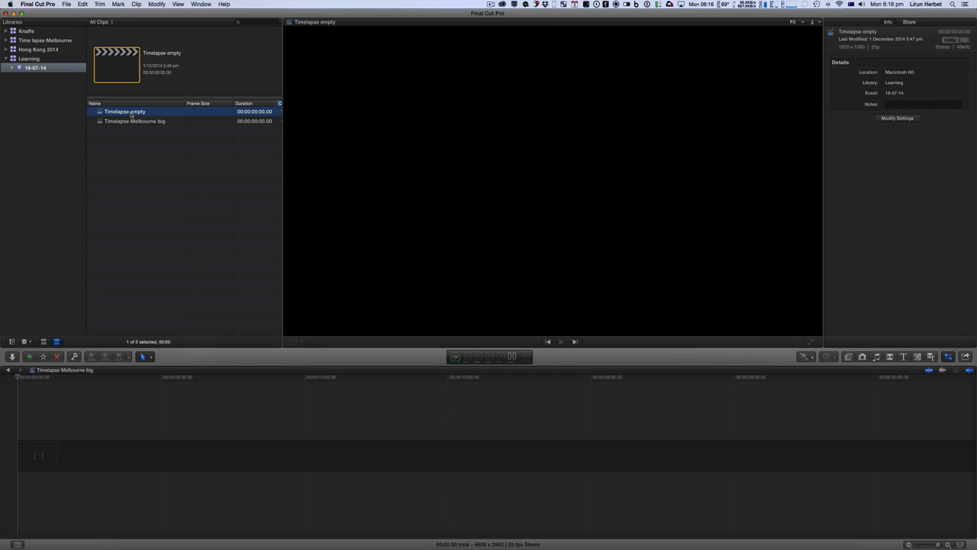
{"action": "left_click", "coordinate": [132, 122]}
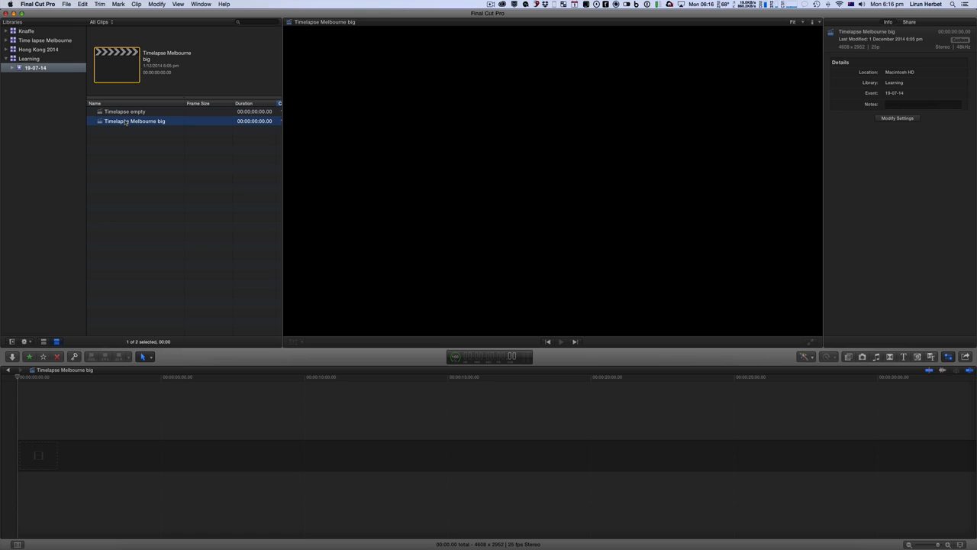
Step: Start a new project with the video format switched to Custom
{"action": "left_click", "coordinate": [67, 5]}
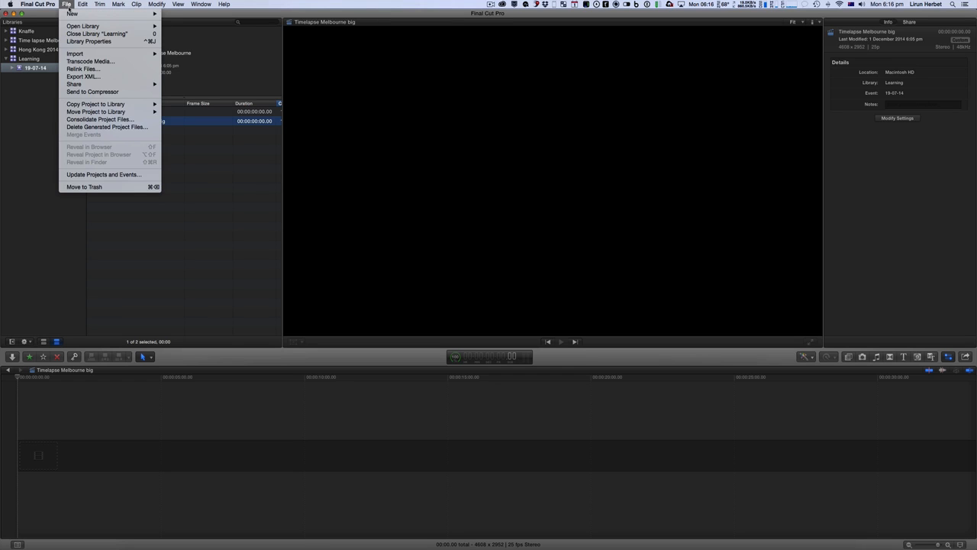
{"action": "mouse_move", "coordinate": [73, 13]}
{"action": "left_click", "coordinate": [180, 16]}
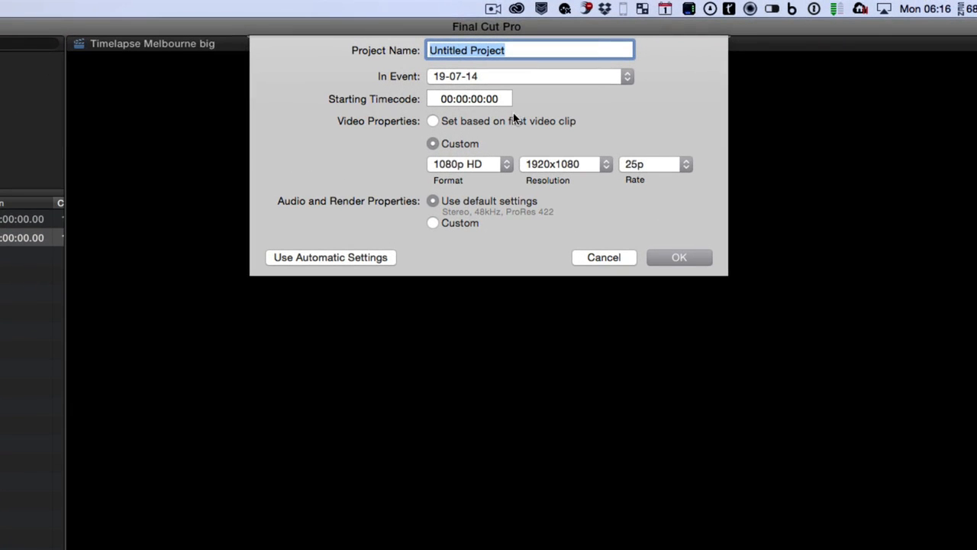
{"action": "left_click", "coordinate": [490, 164]}
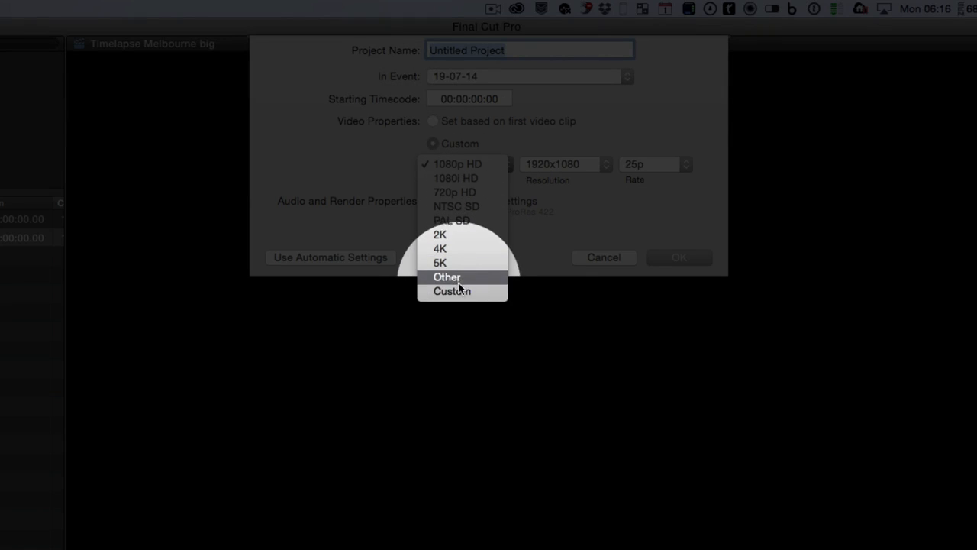
{"action": "left_click", "coordinate": [451, 291]}
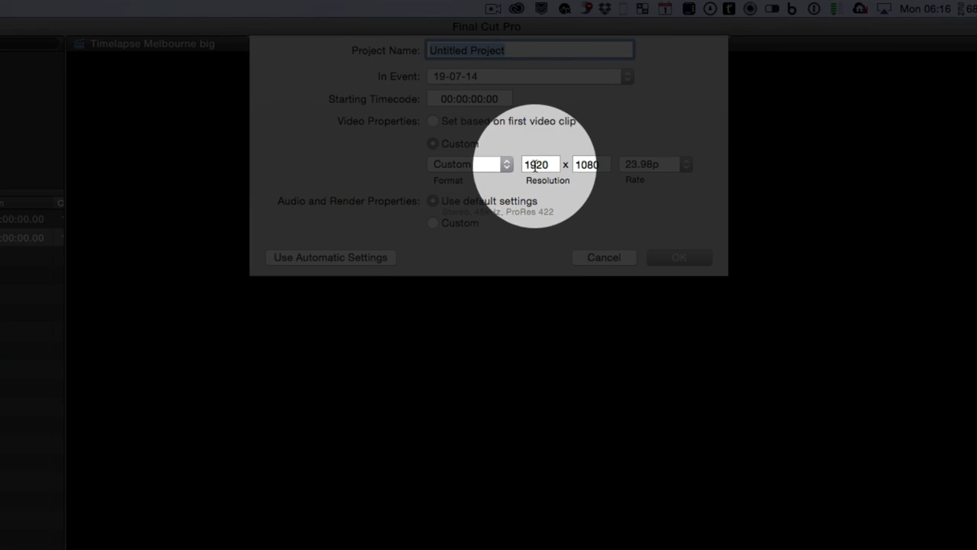
Step: Give the project a 4608 × 2952 resolution at 25p and create it
{"action": "right_click", "coordinate": [534, 165]}
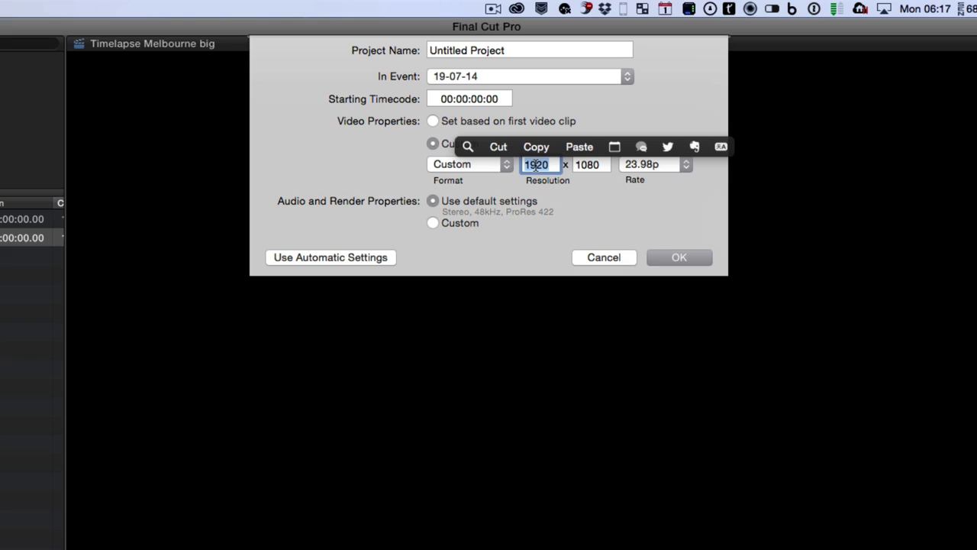
{"action": "type", "text": "46"}
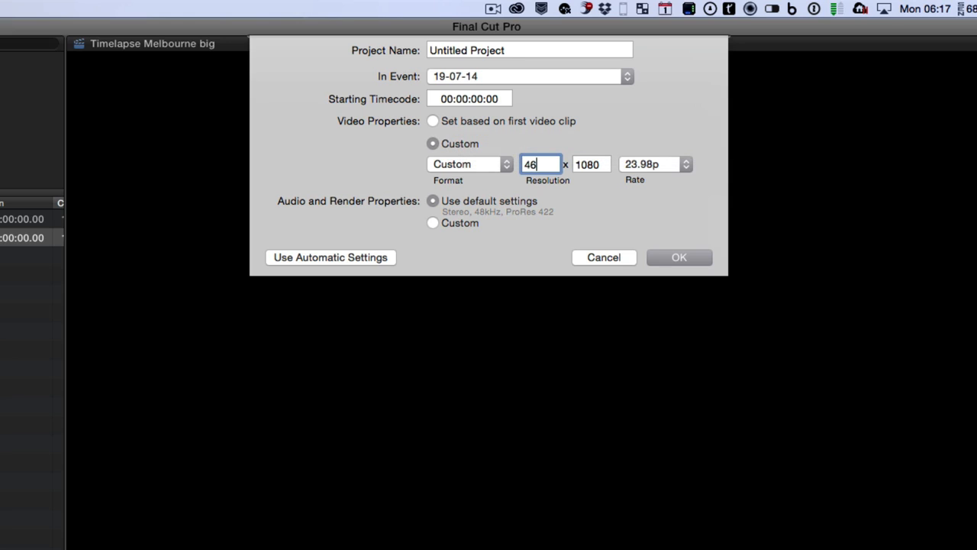
{"action": "type", "text": "08"}
{"action": "key", "text": "Tab"}
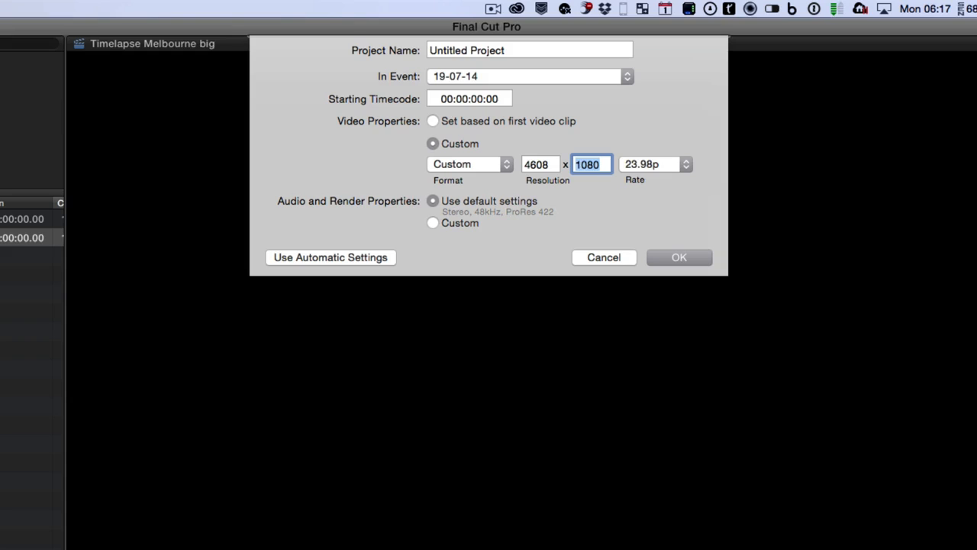
{"action": "type", "text": "295"}
{"action": "type", "text": "2"}
{"action": "left_click", "coordinate": [685, 164]}
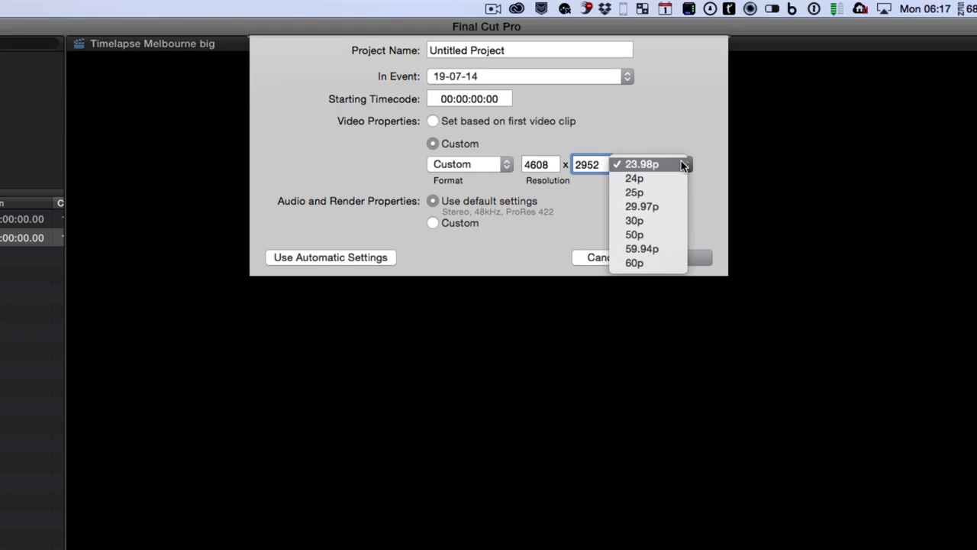
{"action": "left_click", "coordinate": [659, 191]}
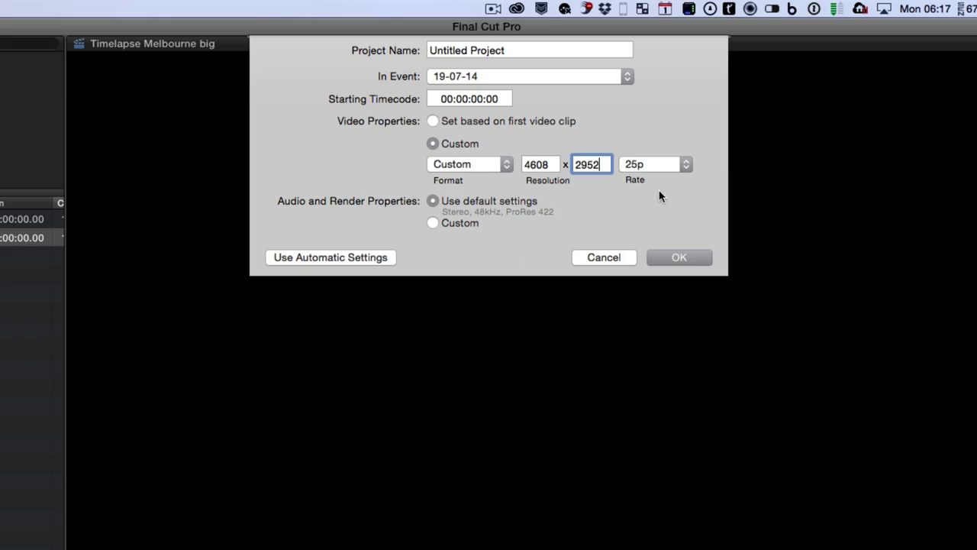
{"action": "left_click", "coordinate": [682, 258]}
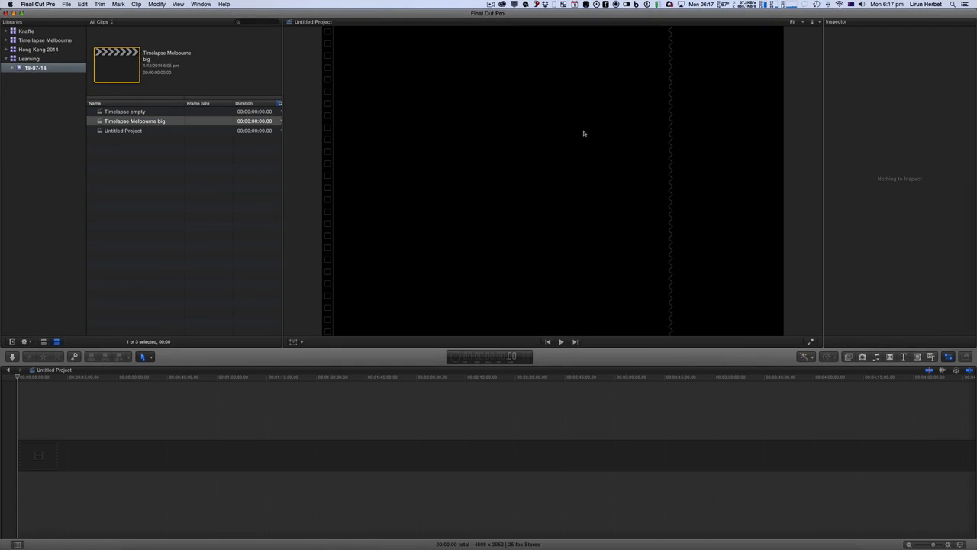
Step: Rename the new Untitled Project to 'Large'
{"action": "left_click", "coordinate": [130, 131]}
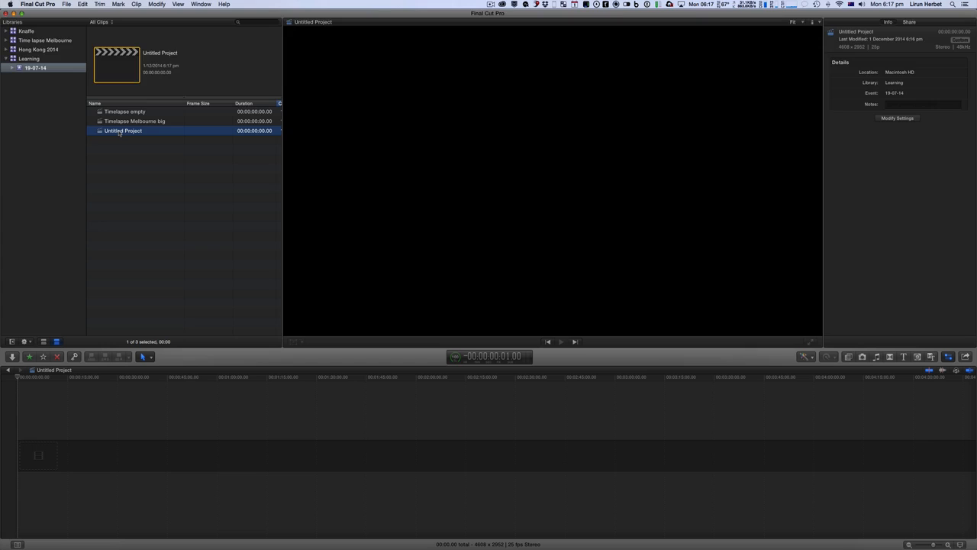
{"action": "left_click", "coordinate": [119, 132]}
{"action": "type", "text": "L"}
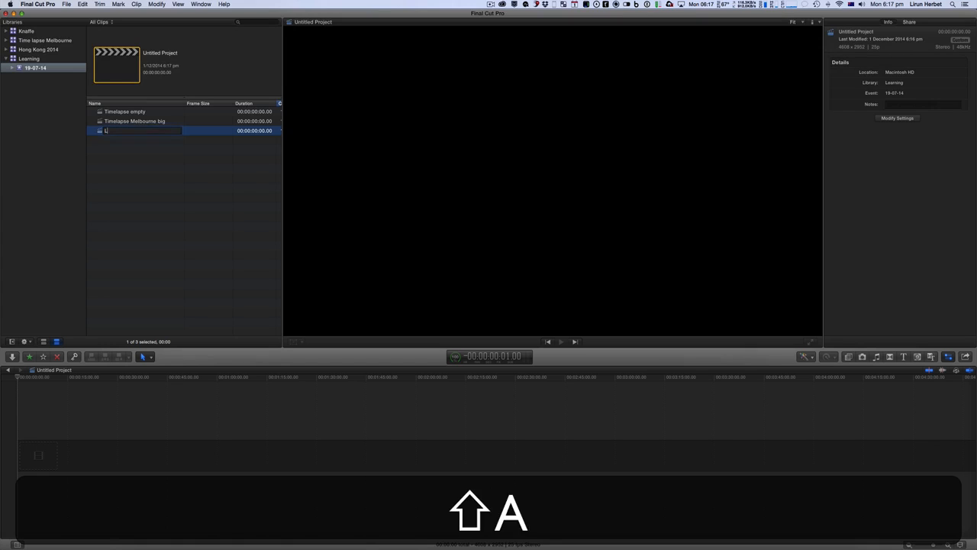
{"action": "type", "text": "arge"}
{"action": "key", "text": "Return"}
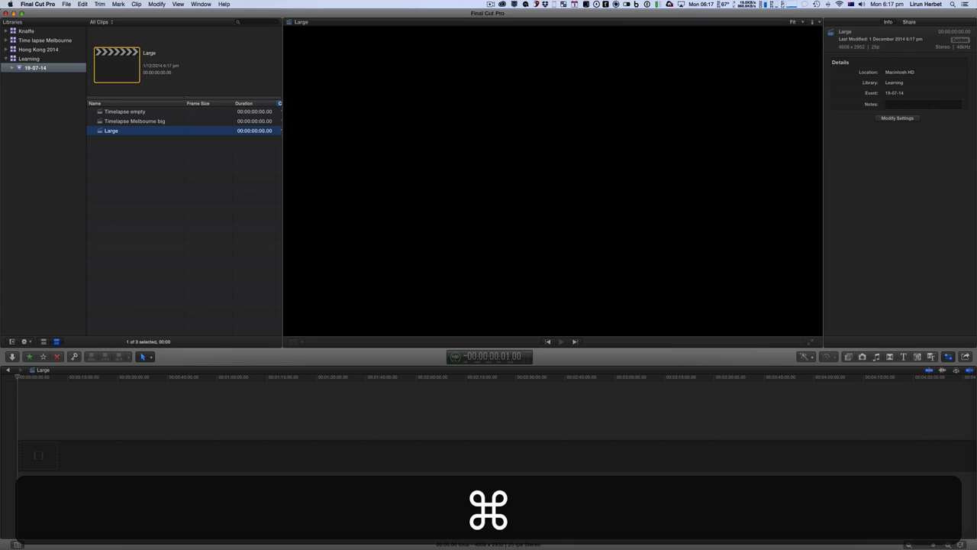
Step: Import the Melbourne RAW to jpeg folder via Cmd+I, leaving files in place
{"action": "key", "text": "super+i"}
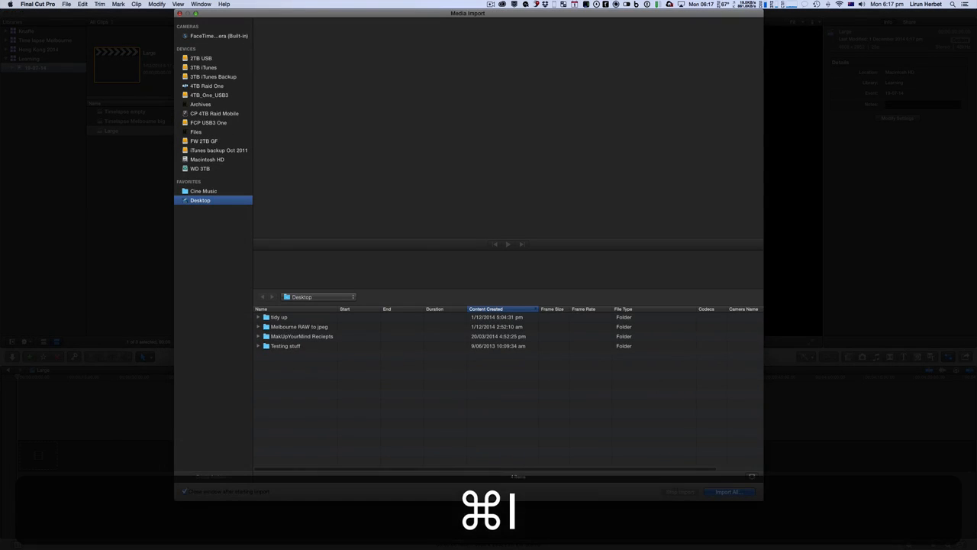
{"action": "left_click", "coordinate": [300, 326]}
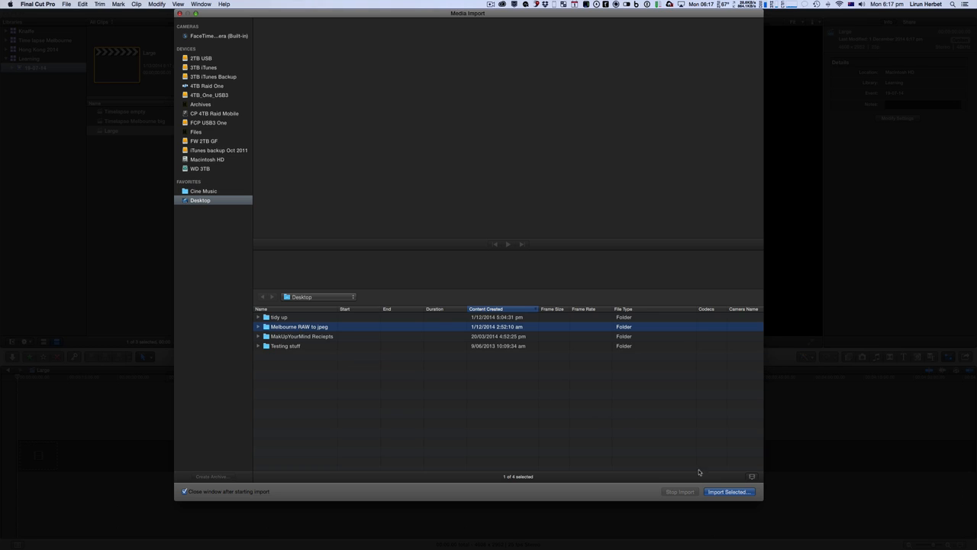
{"action": "left_click", "coordinate": [721, 492]}
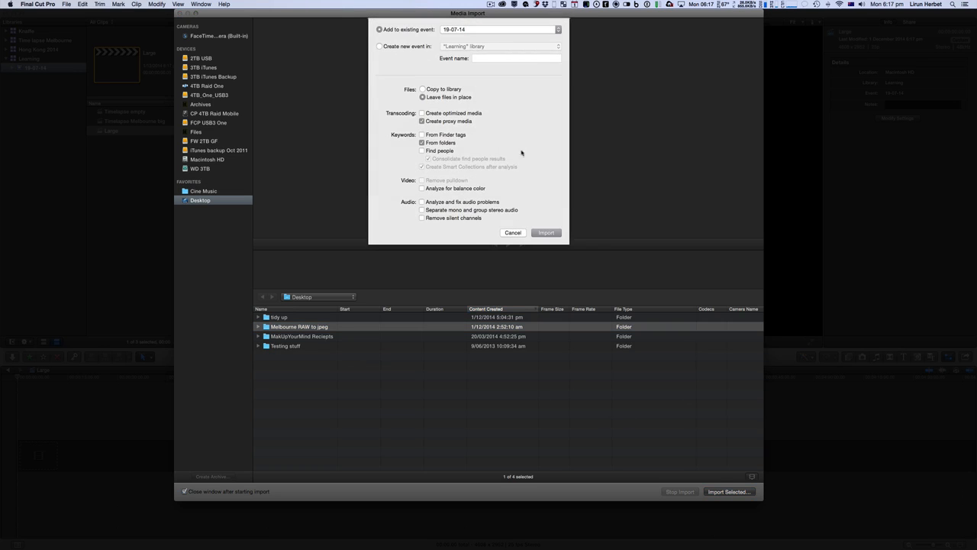
{"action": "left_click", "coordinate": [546, 233]}
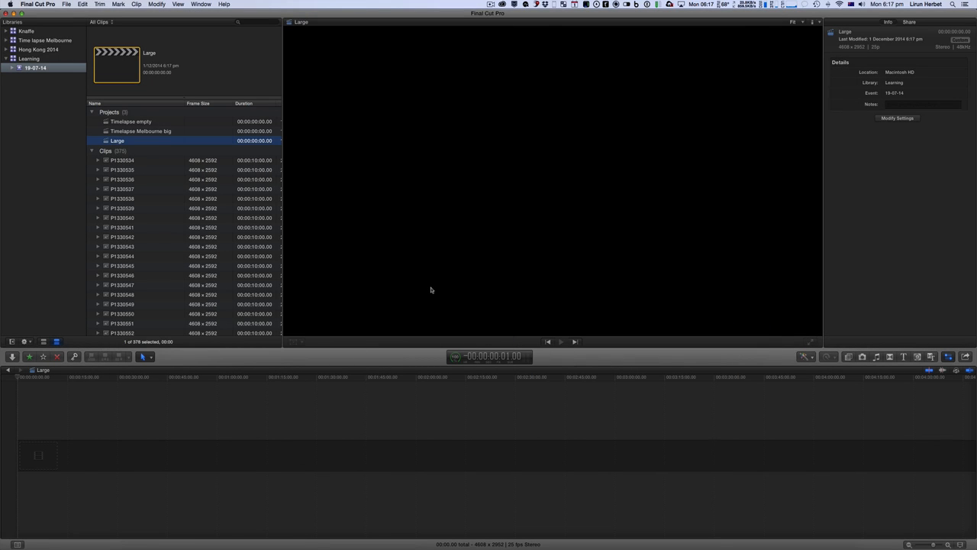
{"action": "scroll", "coordinate": [140, 208], "scroll_direction": "down", "scroll_amount": 3}
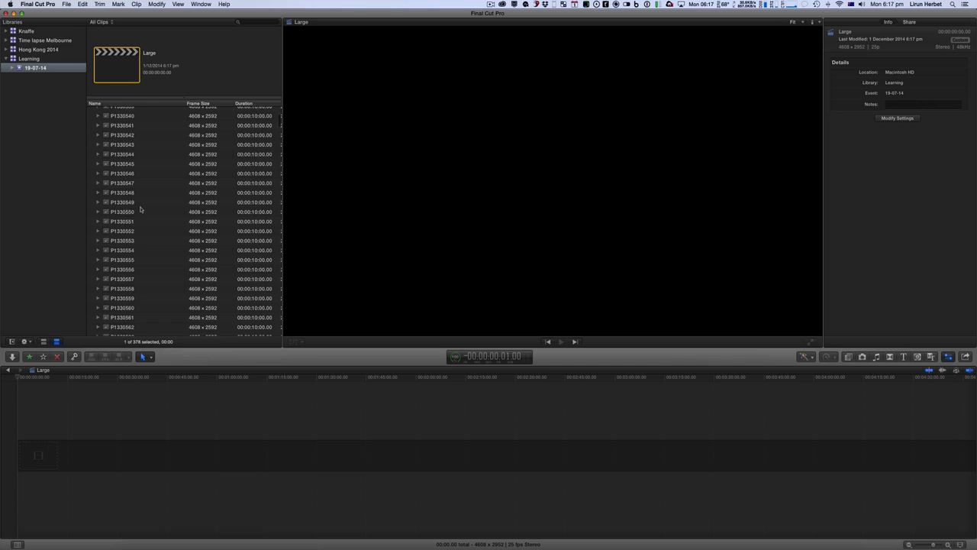
{"action": "scroll", "coordinate": [140, 208], "scroll_direction": "up", "scroll_amount": 1}
{"action": "scroll", "coordinate": [141, 209], "scroll_direction": "up", "scroll_amount": 2}
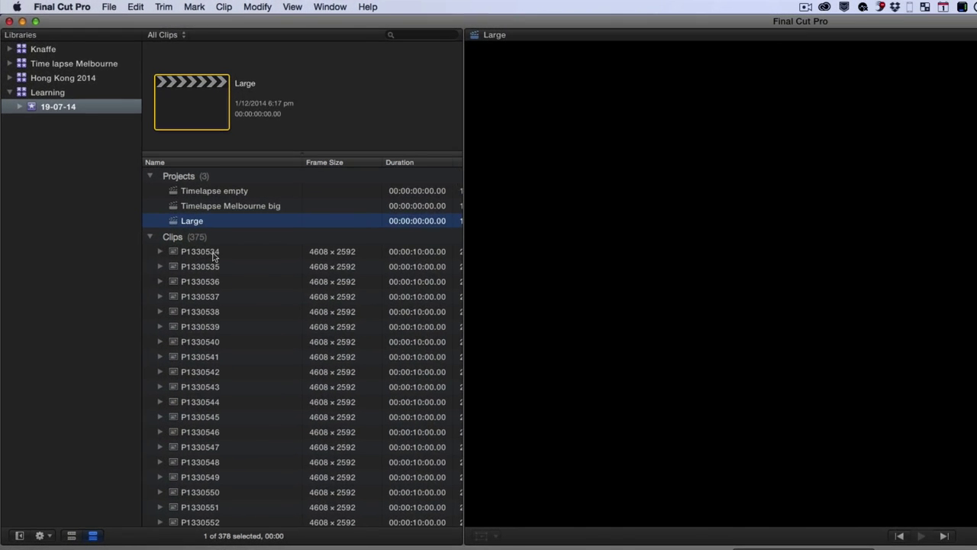
Step: Preview the first photo clips, then append all 375 event clips to the timeline
{"action": "left_click", "coordinate": [130, 161]}
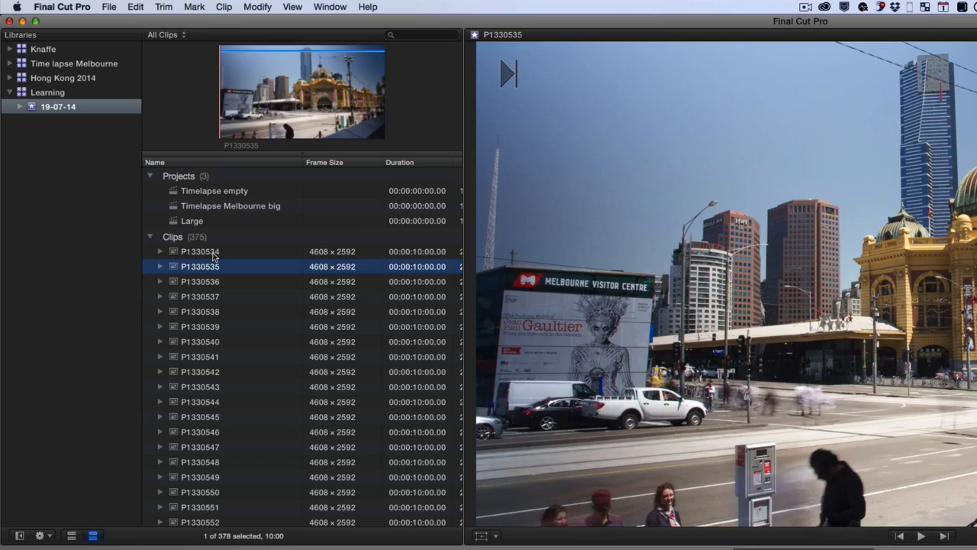
{"action": "key", "text": "Down"}
{"action": "key", "text": "Down"}
{"action": "key", "text": "Down"}
{"action": "key", "text": "Down"}
{"action": "key", "text": "Down"}
{"action": "key", "text": "Down"}
{"action": "key", "text": "Down"}
{"action": "key", "text": "Down"}
{"action": "key", "text": "Down"}
{"action": "key", "text": "Down"}
{"action": "key", "text": "Down"}
{"action": "key", "text": "Down"}
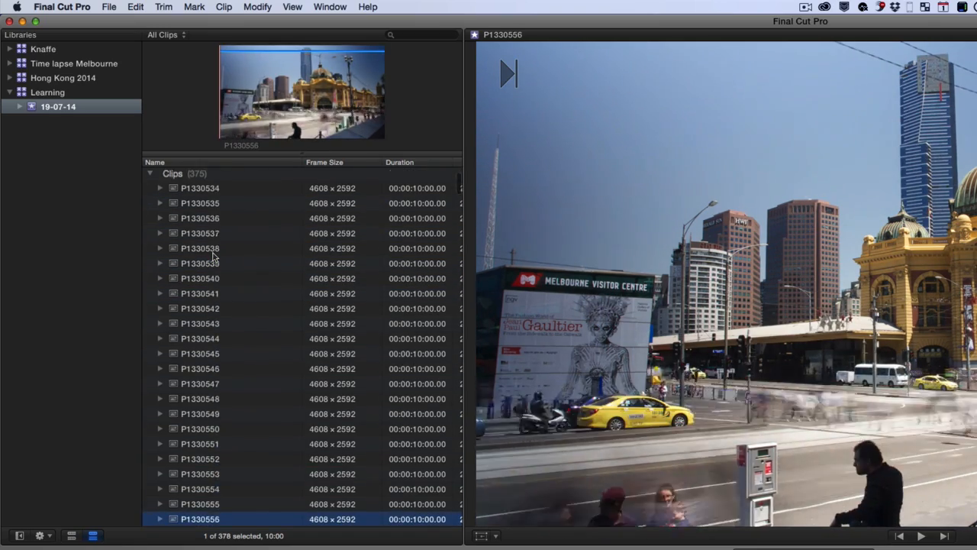
{"action": "key", "text": "Down"}
{"action": "key", "text": "Down"}
{"action": "key", "text": "Down"}
{"action": "key", "text": "Down"}
{"action": "key", "text": "Down"}
{"action": "key", "text": "Down"}
{"action": "key", "text": "Down"}
{"action": "key", "text": "Down"}
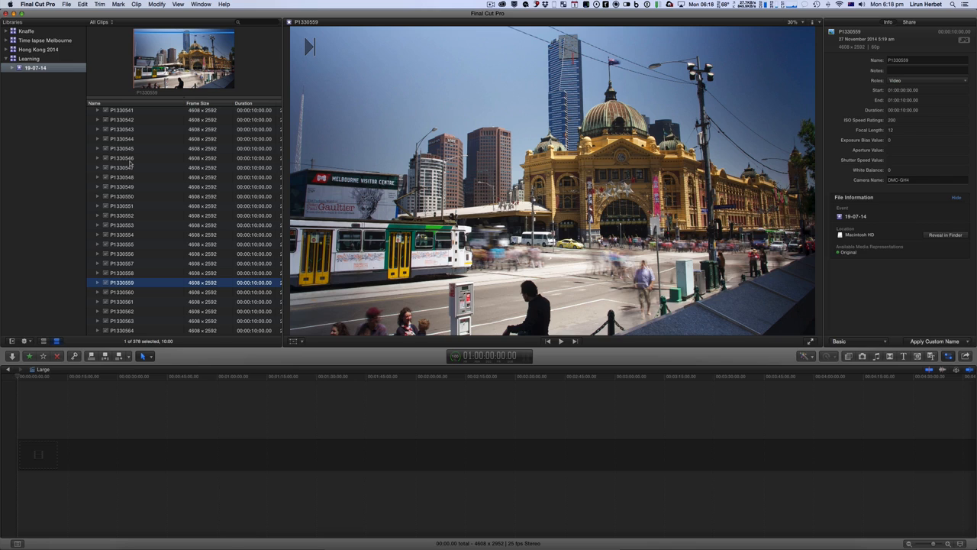
{"action": "key", "text": "super+a"}
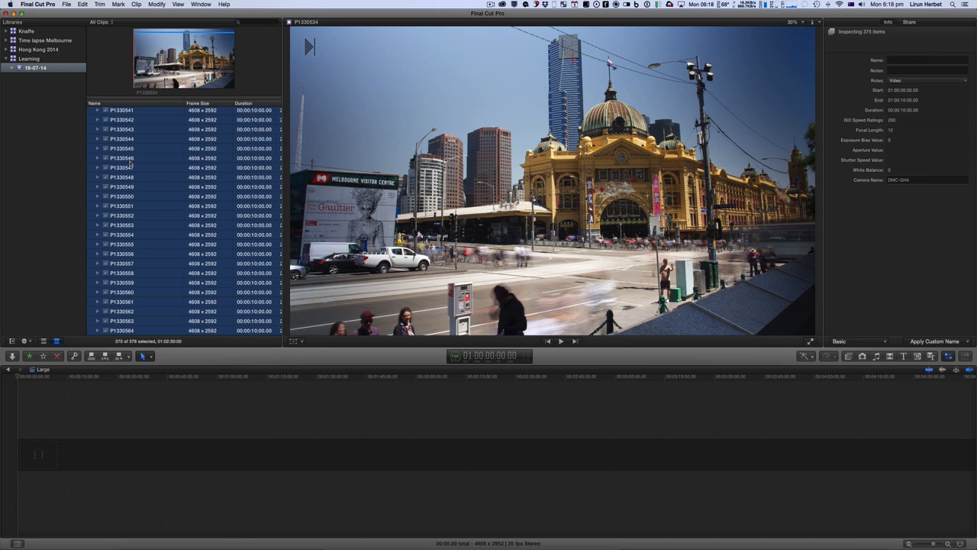
{"action": "key", "text": "e"}
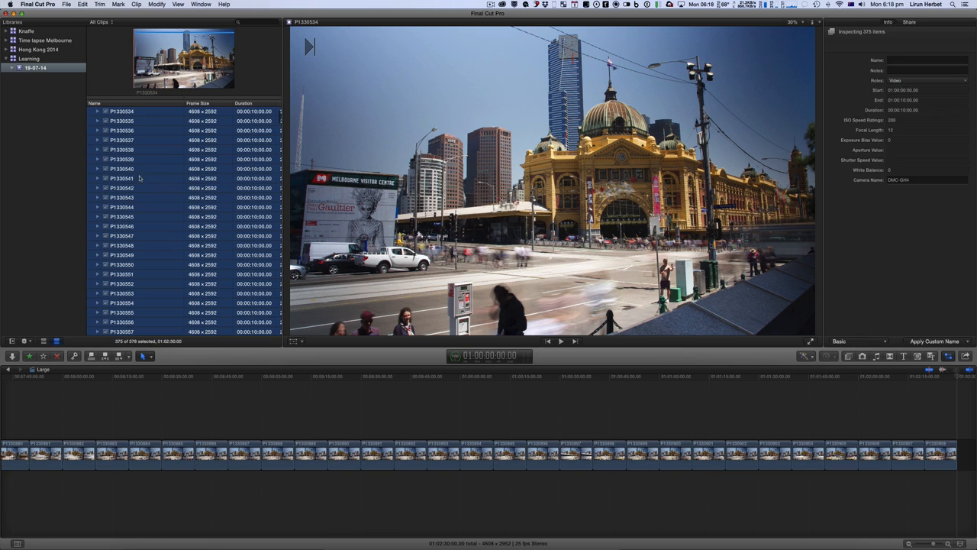
{"action": "left_click", "coordinate": [177, 402]}
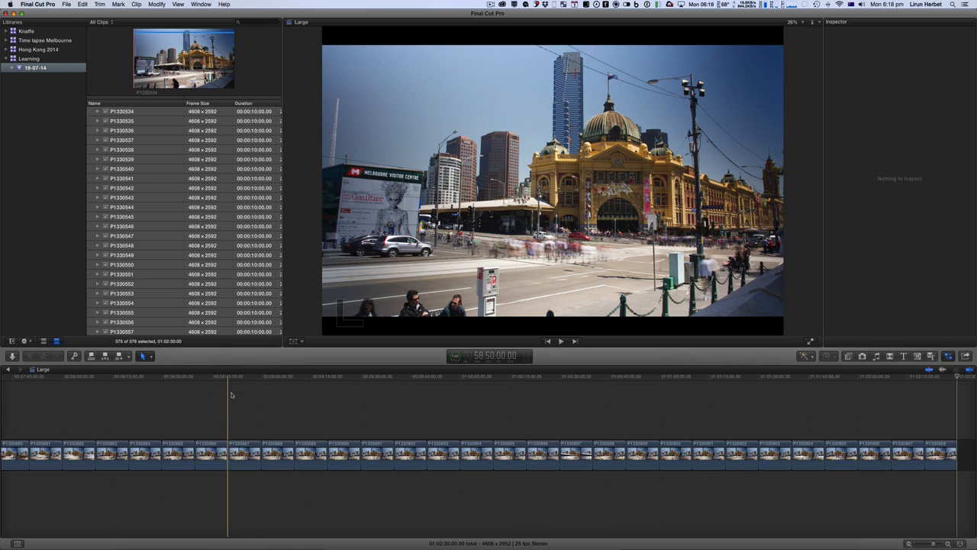
{"action": "key", "text": "space"}
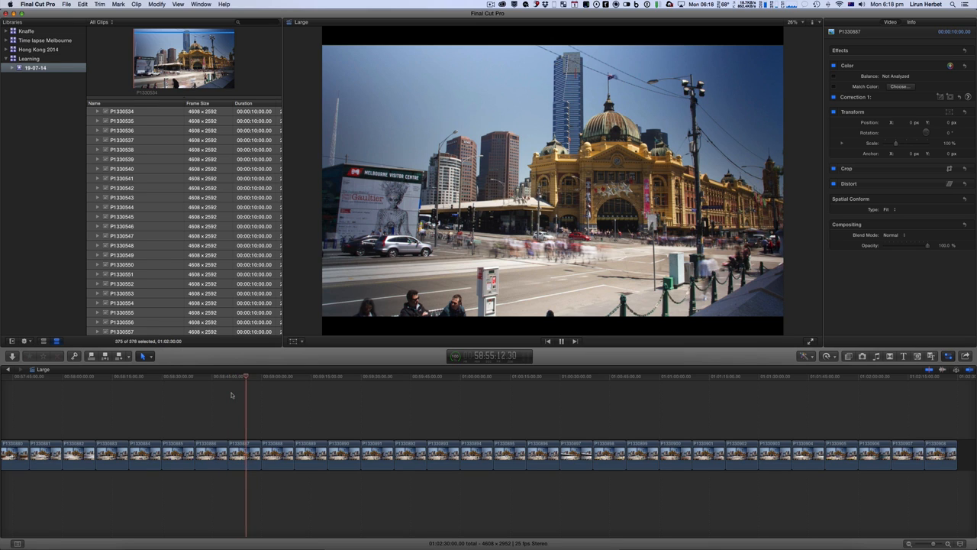
{"action": "key", "text": "space"}
Step: Set every timeline clip's duration to 2 frames, giving a 30-second sequence
{"action": "key", "text": "super+a"}
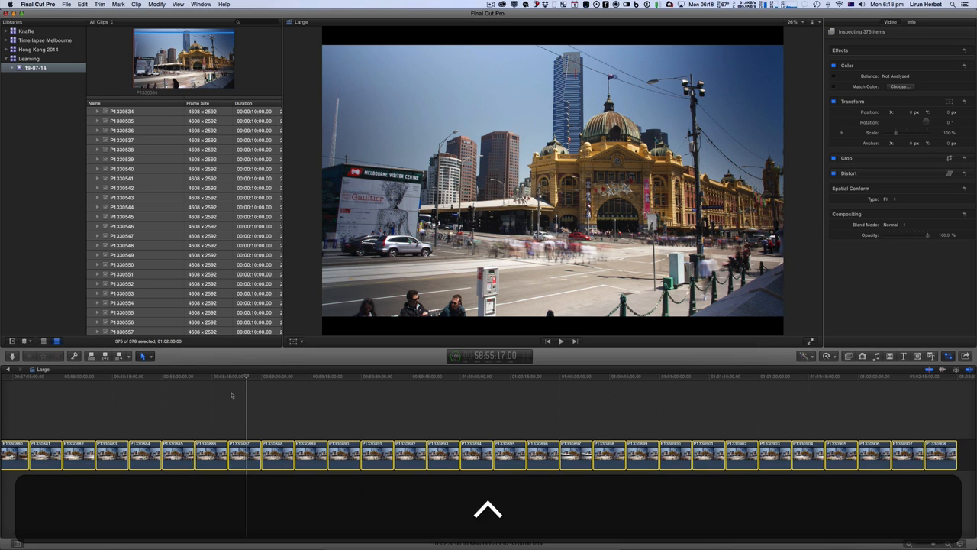
{"action": "key", "text": "ctrl+d"}
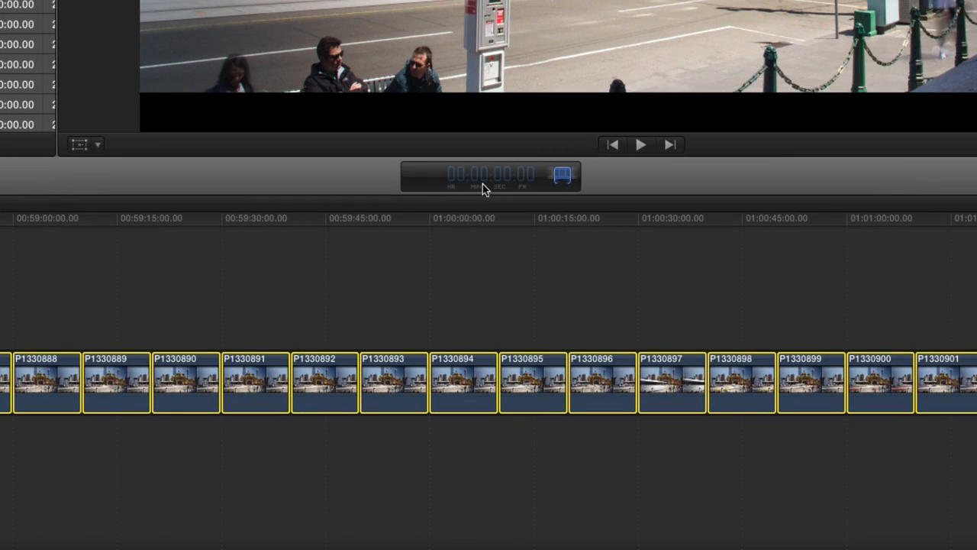
{"action": "type", "text": "2"}
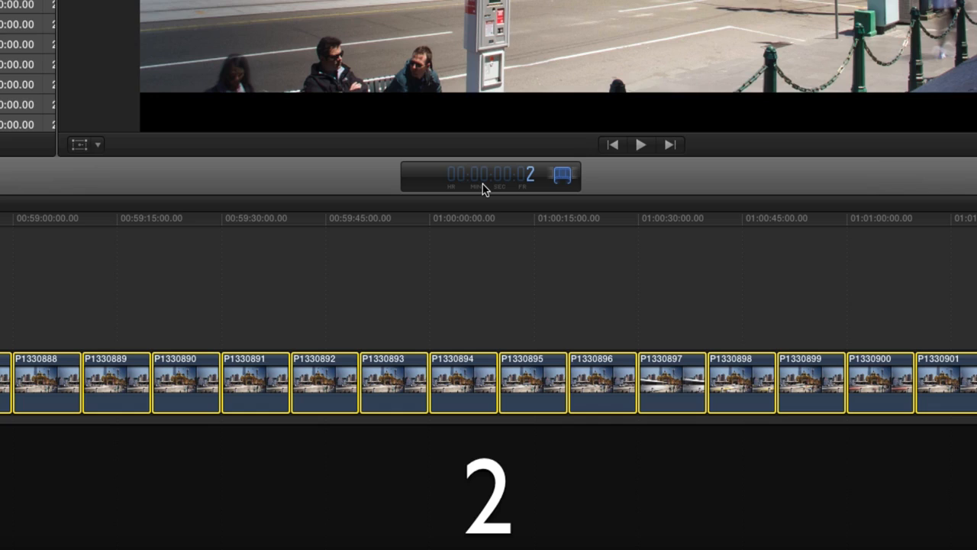
{"action": "key", "text": "Return"}
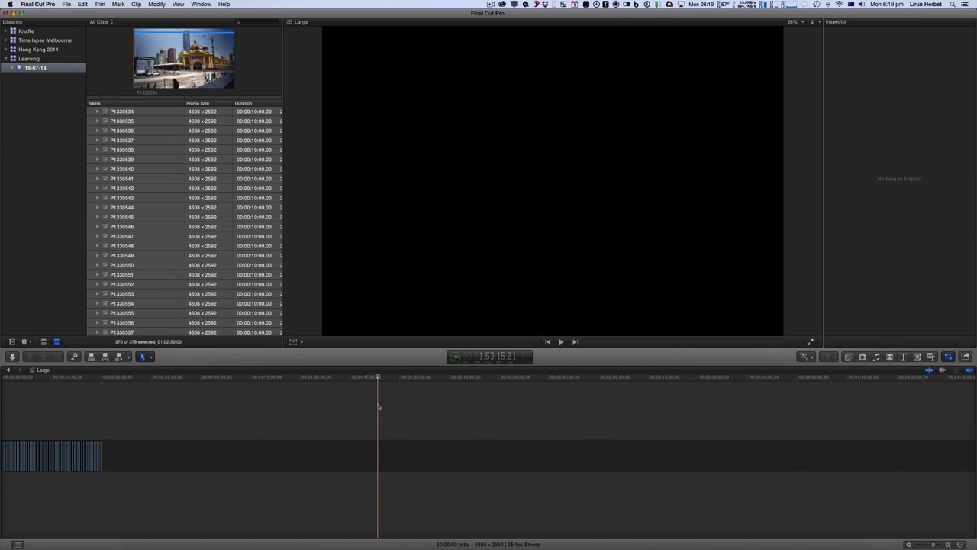
{"action": "key", "text": "shift"}
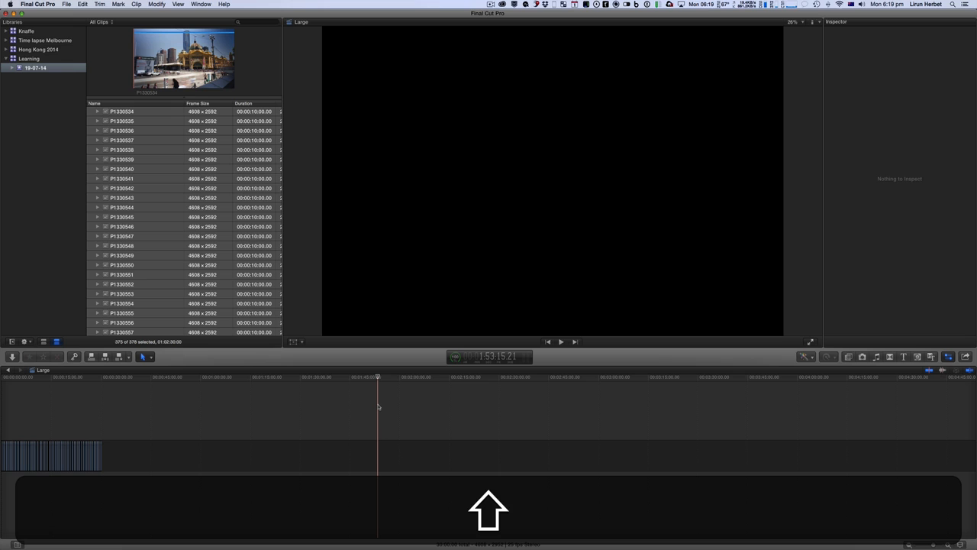
{"action": "key", "text": "shift+z"}
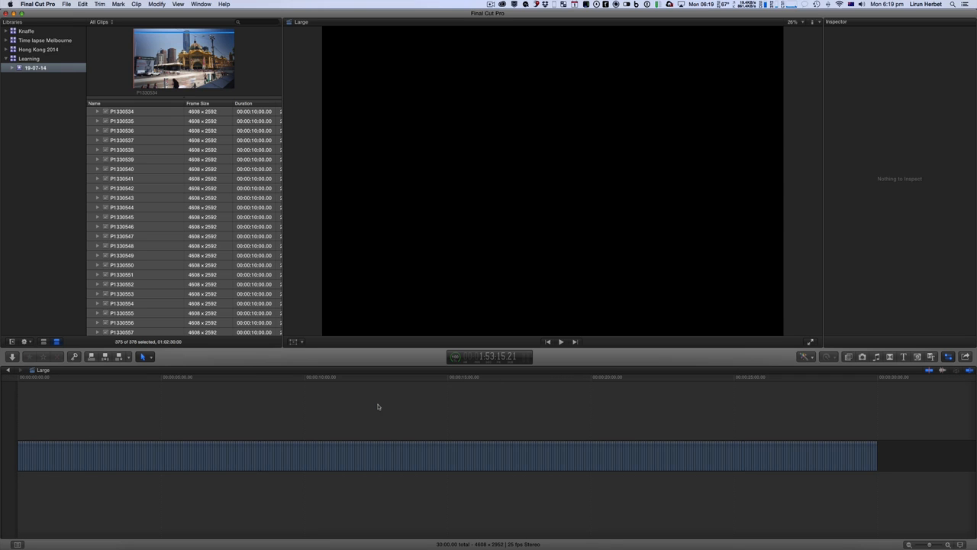
{"action": "left_click", "coordinate": [378, 406]}
{"action": "key", "text": "Home"}
{"action": "key", "text": "space"}
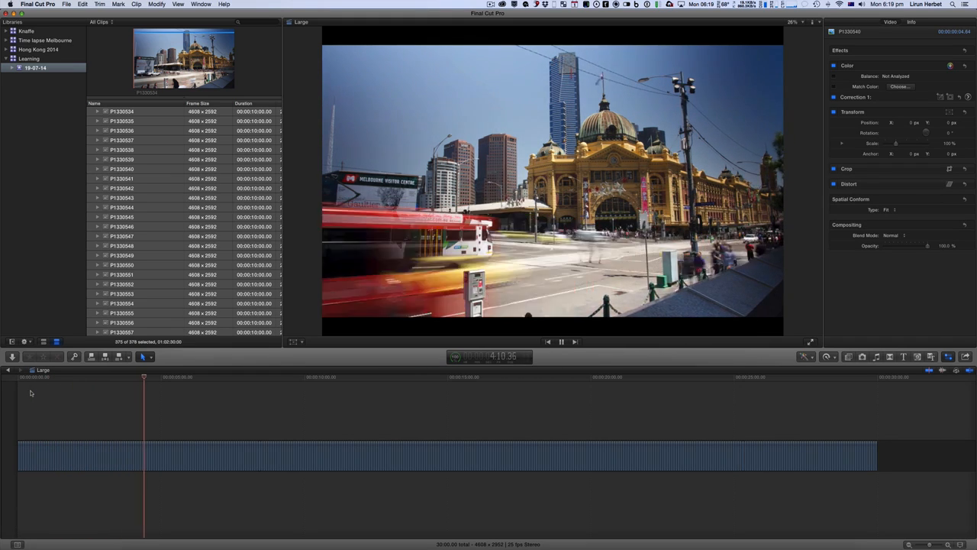
{"action": "key", "text": "space"}
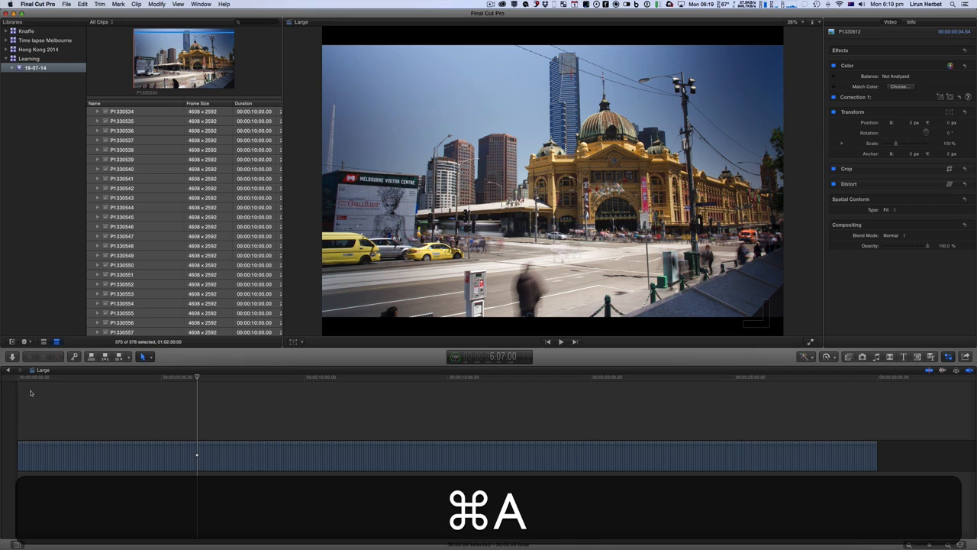
Step: Group all timeline clips into one compound clip named 'Large Clip'
{"action": "key", "text": "super+a"}
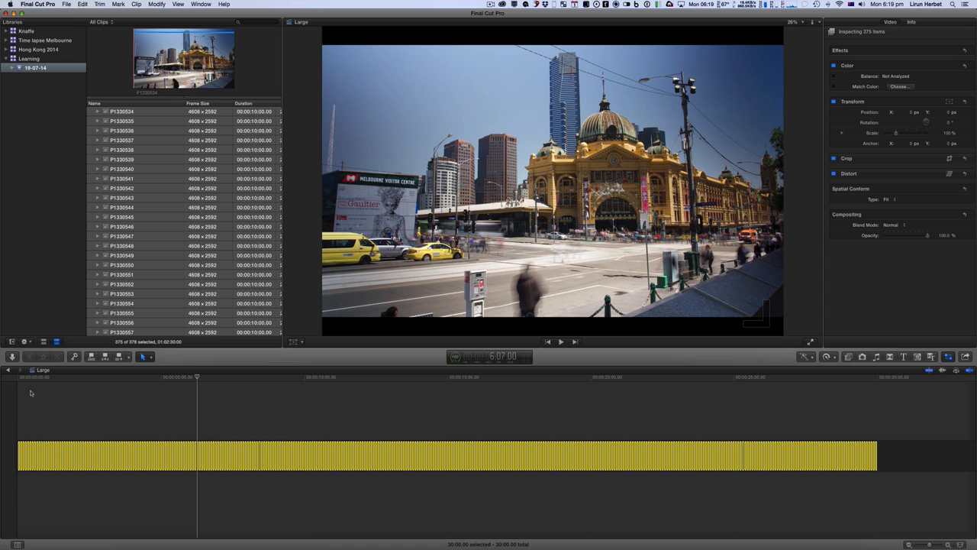
{"action": "key", "text": "alt+g"}
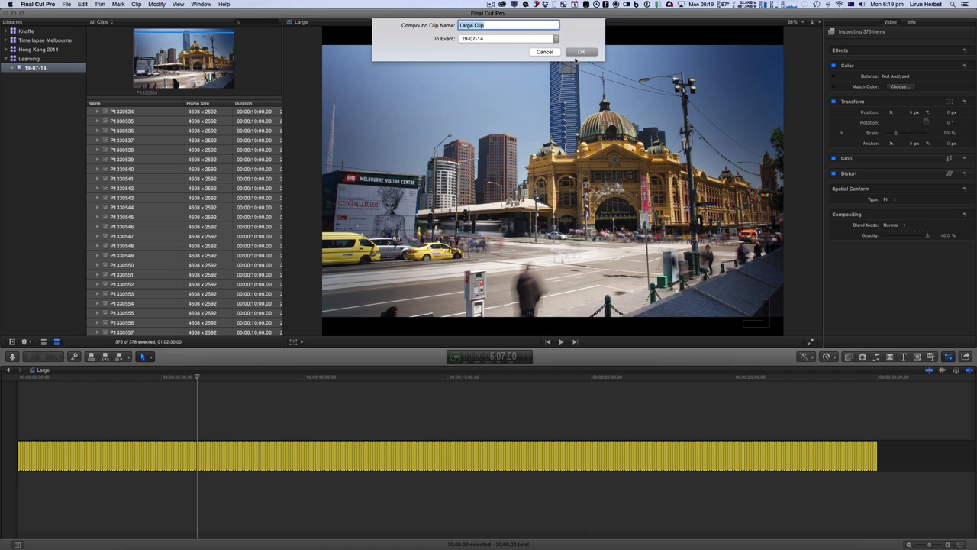
{"action": "left_click", "coordinate": [581, 51]}
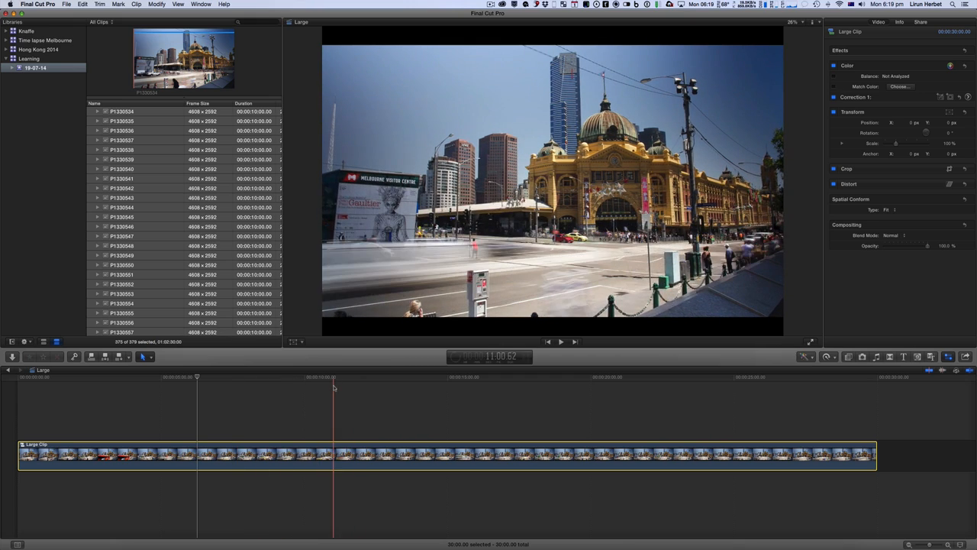
{"action": "key", "text": "space"}
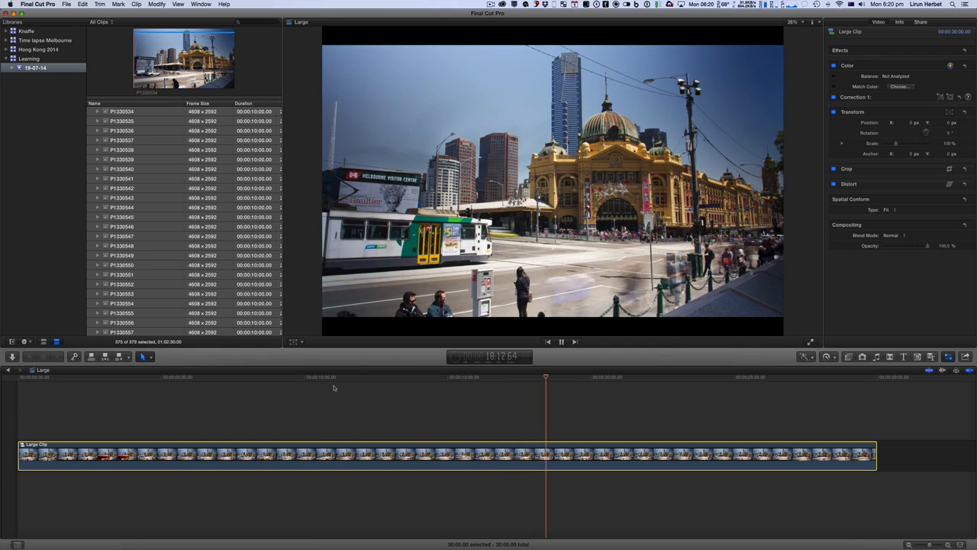
{"action": "key", "text": "space"}
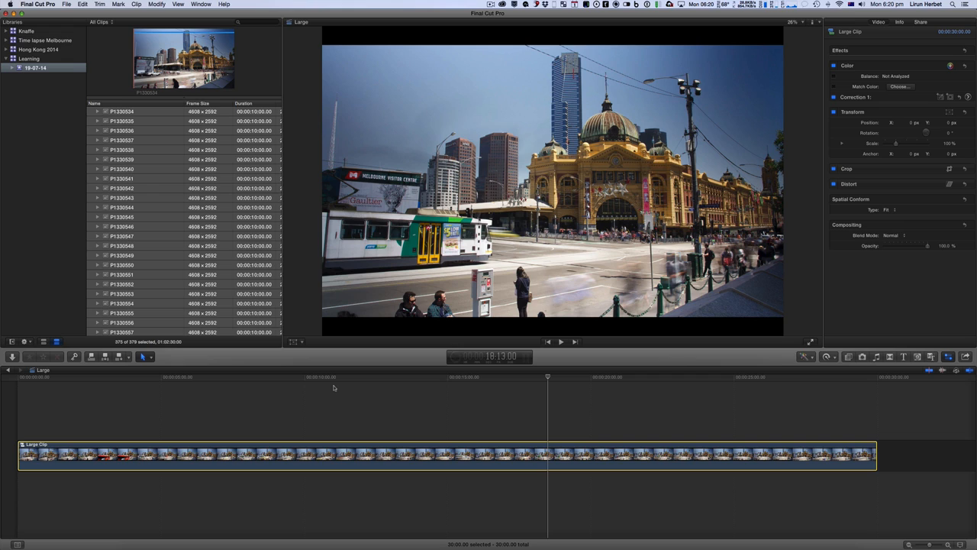